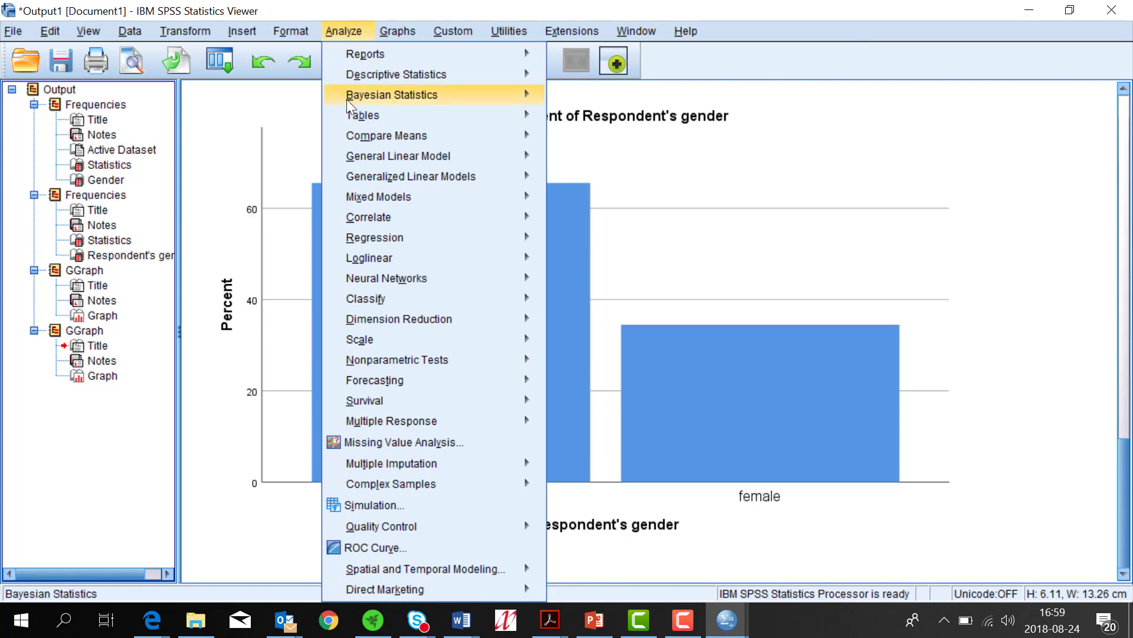
Step: Open the Custom Tables builder, turning off its reminder about defining variable properties
mouse_move(360, 118)
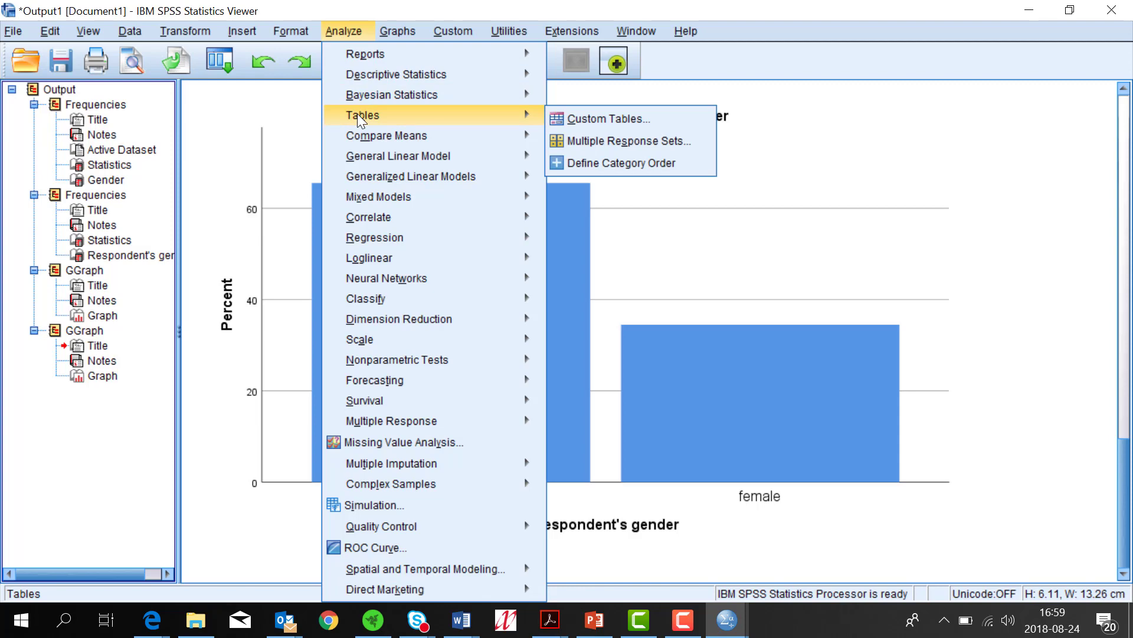
click(579, 118)
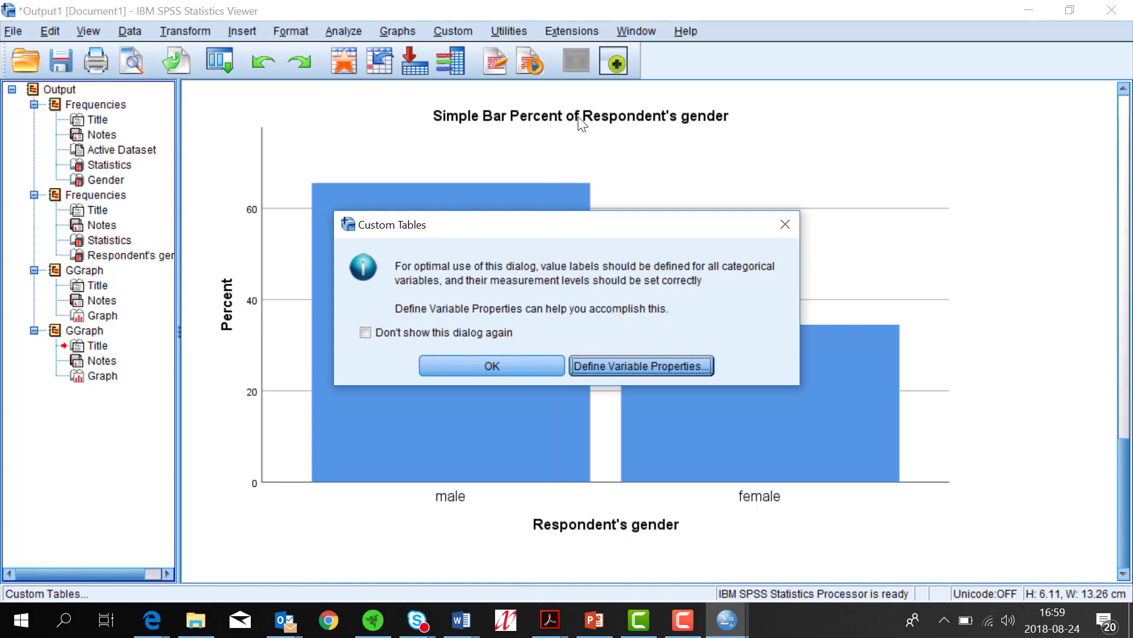
click(366, 331)
click(484, 357)
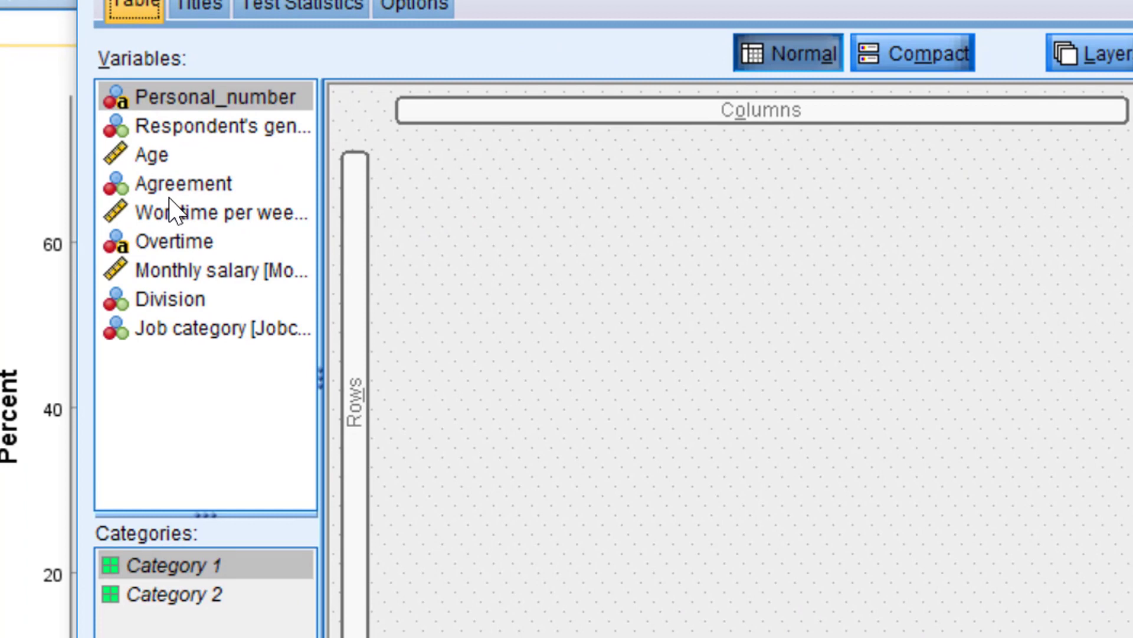
Step: Check the Worktime per week and Agreement variables, and widen the variable list to show full names
click(144, 211)
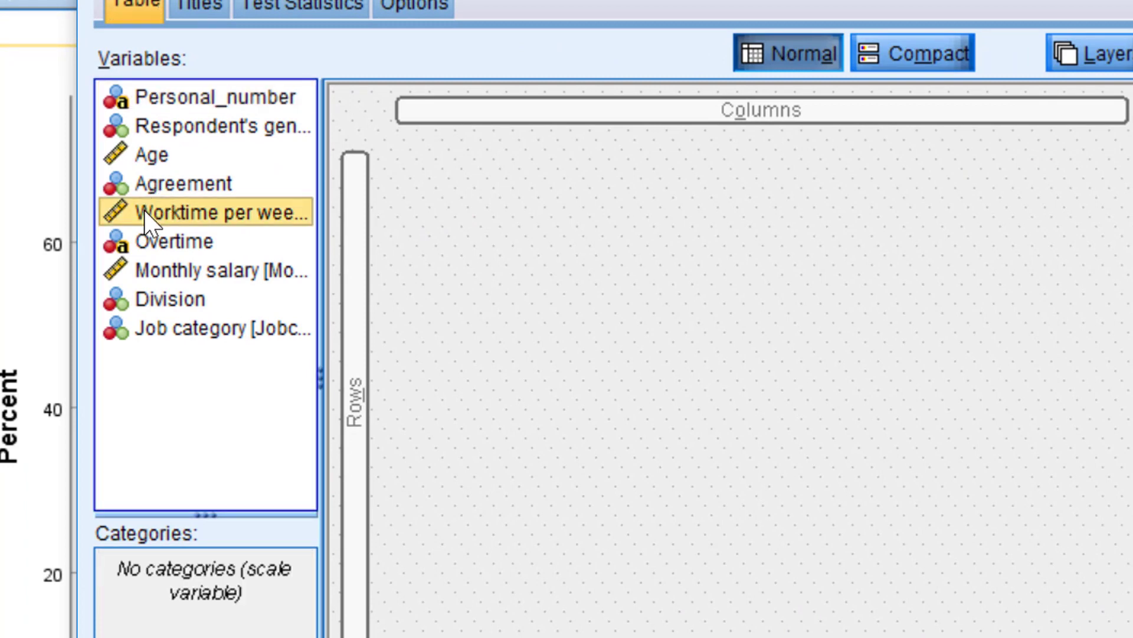
click(144, 178)
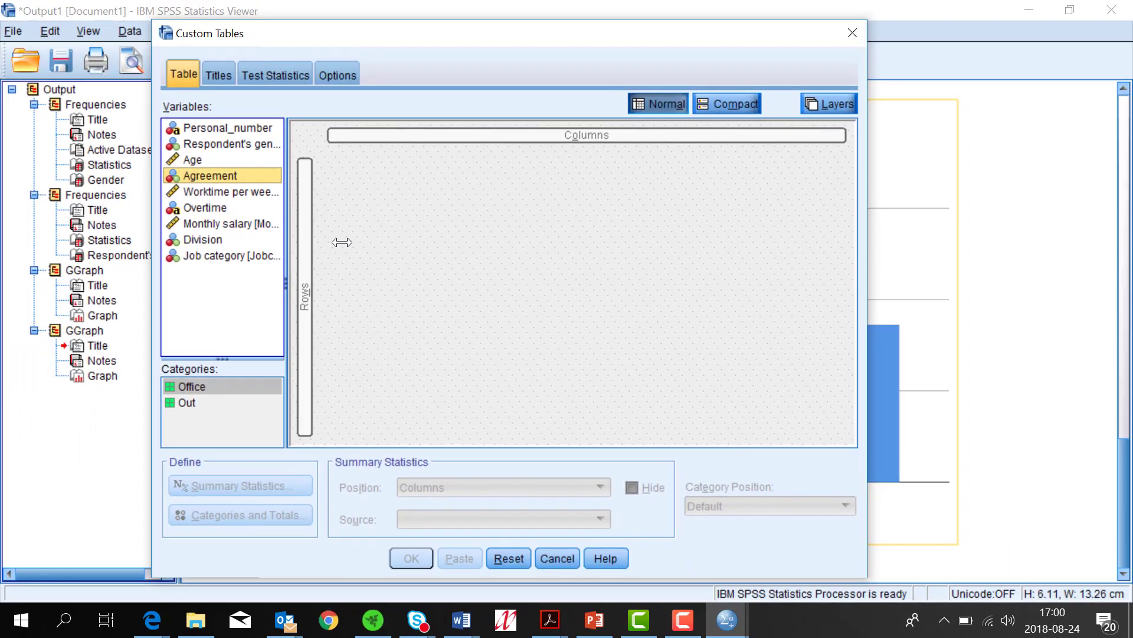
drag(320, 304, 422, 304)
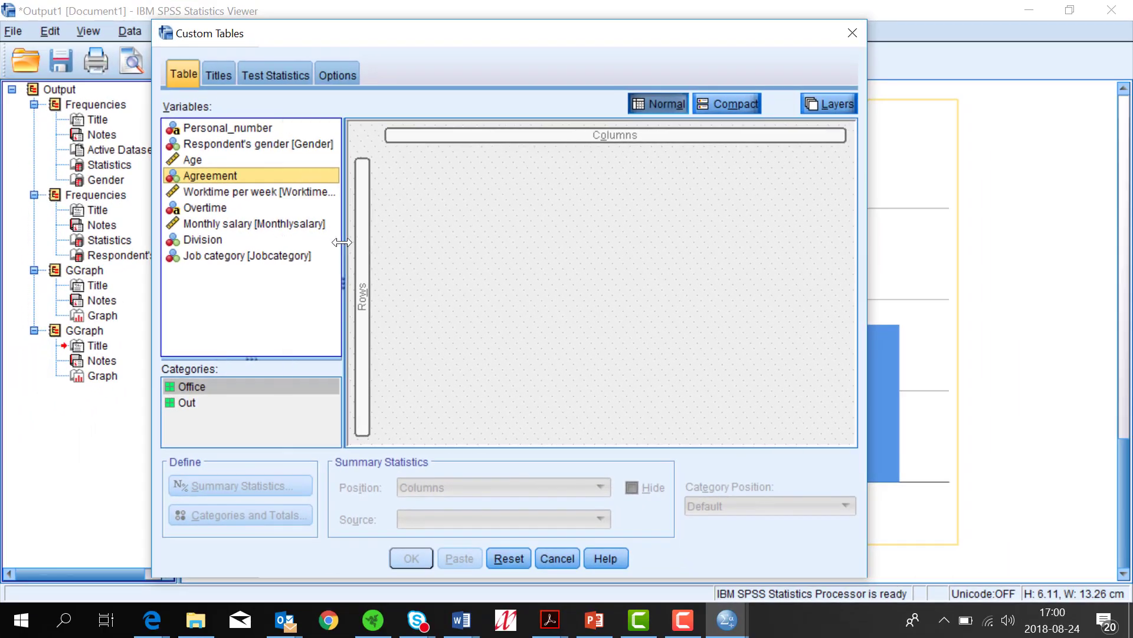
Step: Generate a custom table with Monthly salary in the columns and Respondent's gender stacked above Agreement in the rows
click(287, 221)
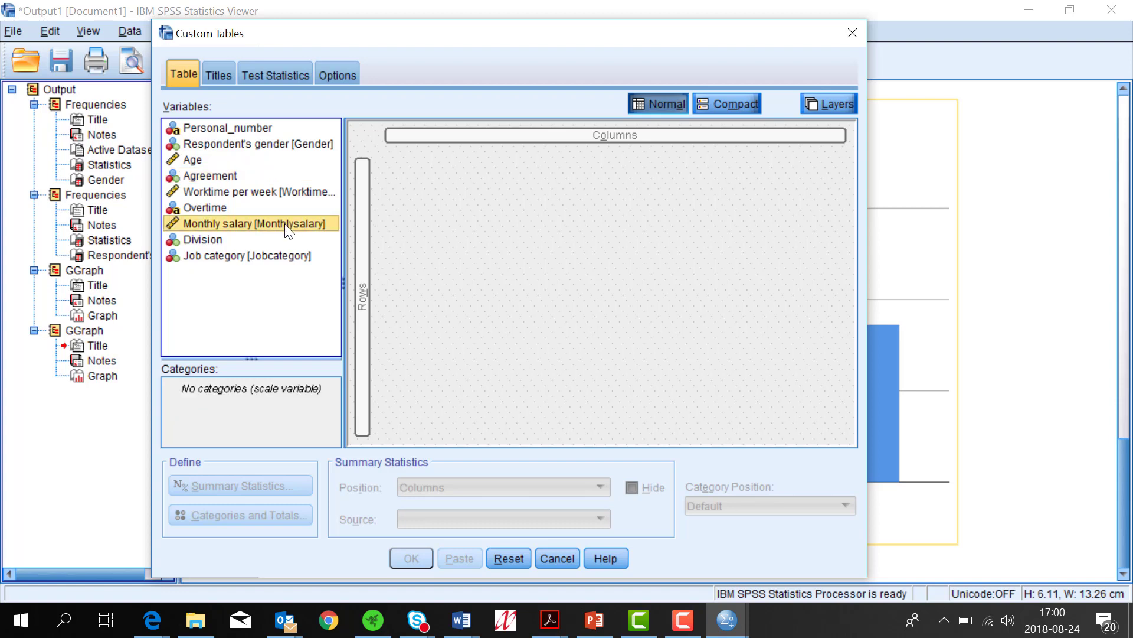
drag(284, 224, 490, 146)
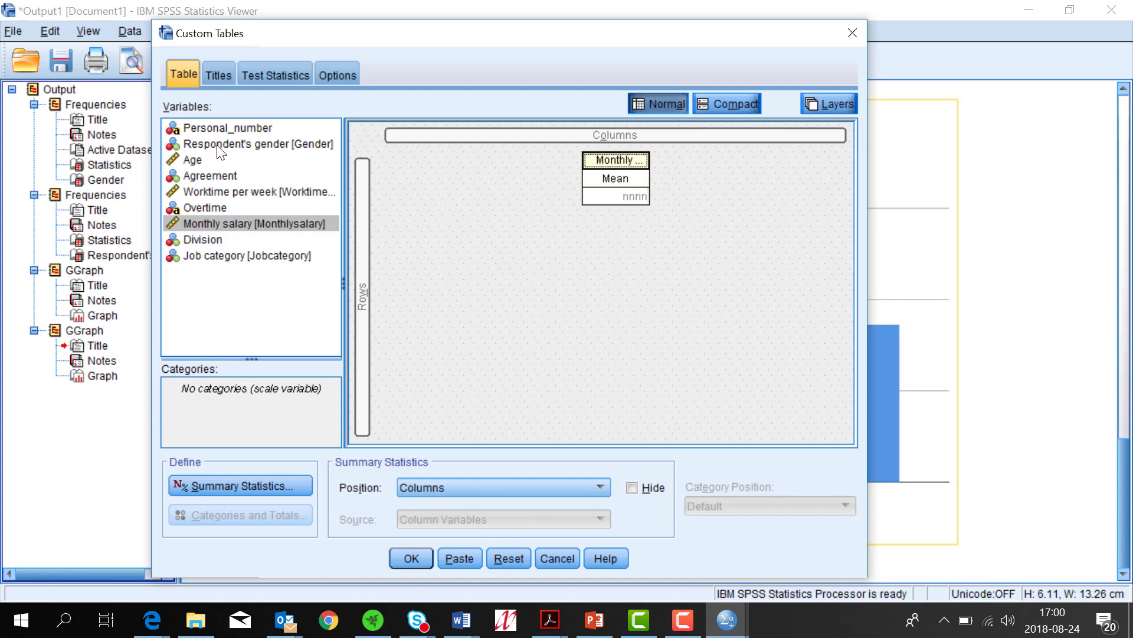
drag(218, 144, 367, 253)
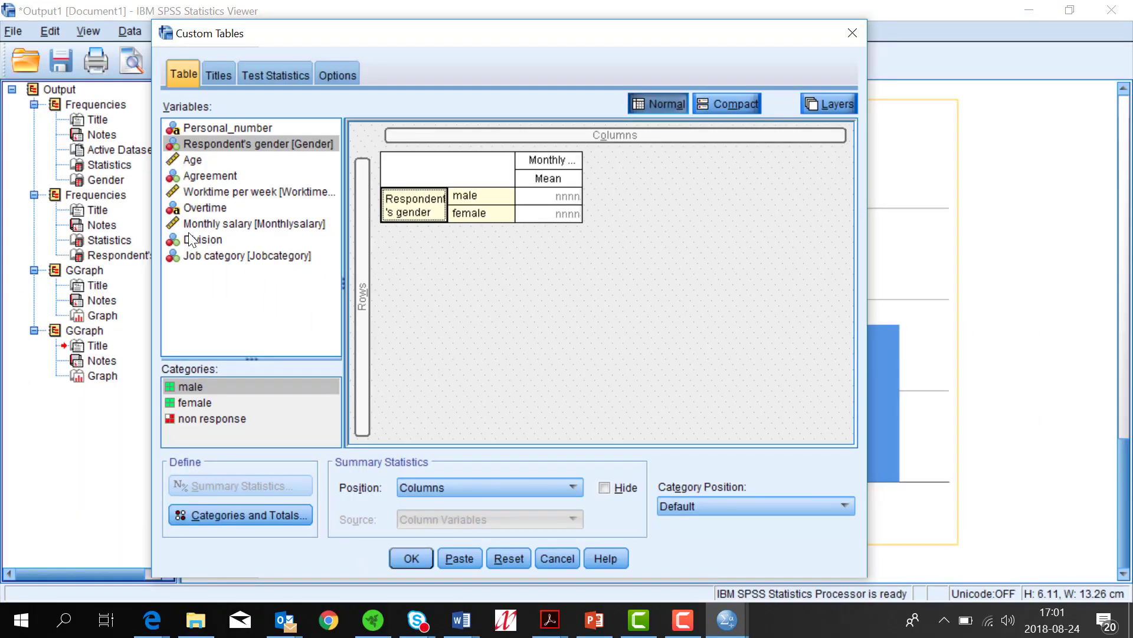
drag(201, 176, 430, 240)
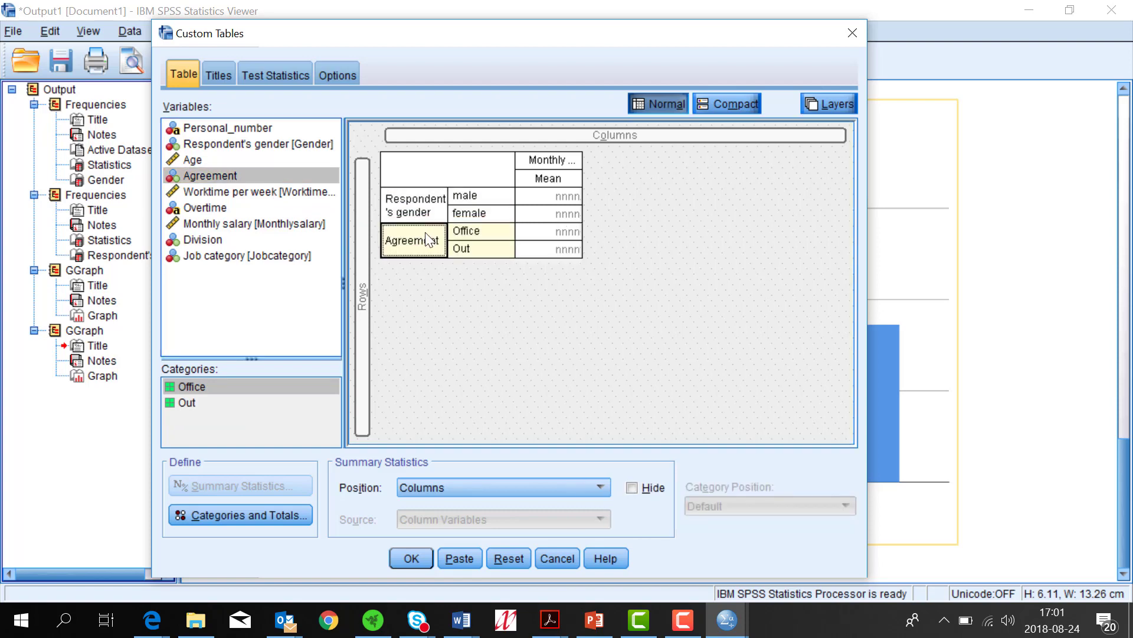
click(408, 557)
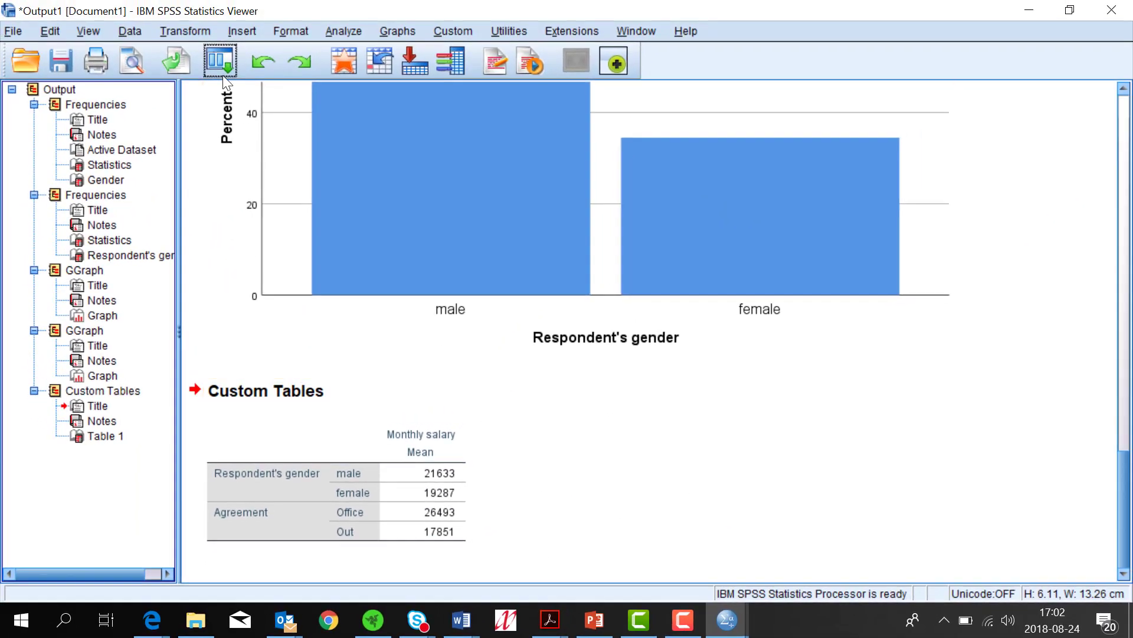
Step: Reopen the custom table setup, nest Agreement within Respondent's gender in the rows, and add Age beside Monthly salary in the columns
click(218, 64)
click(235, 94)
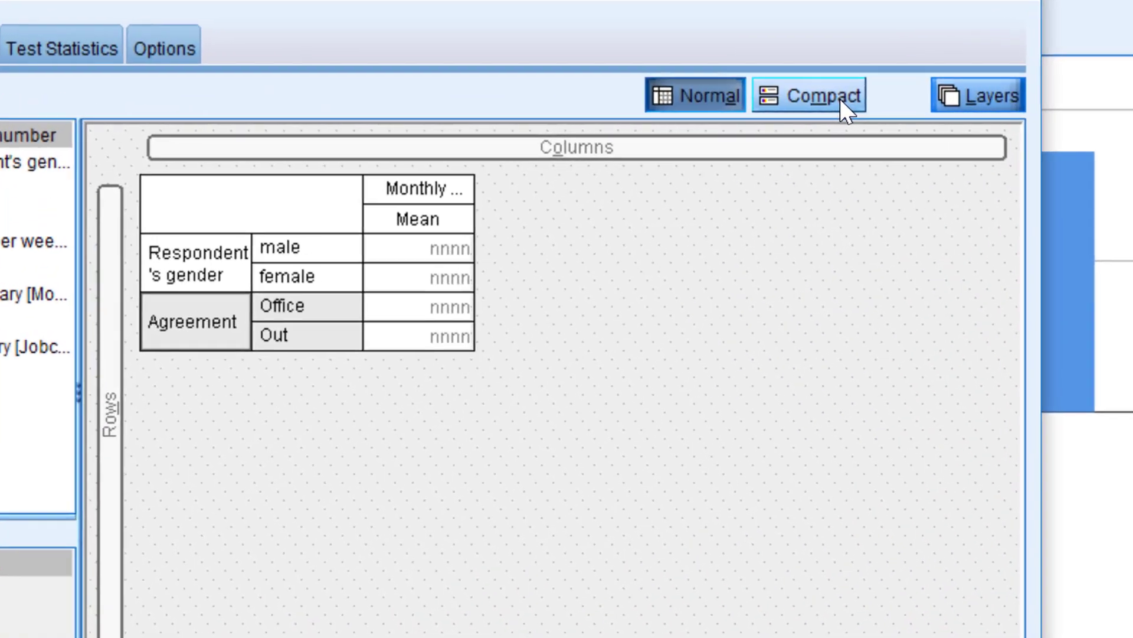
click(840, 98)
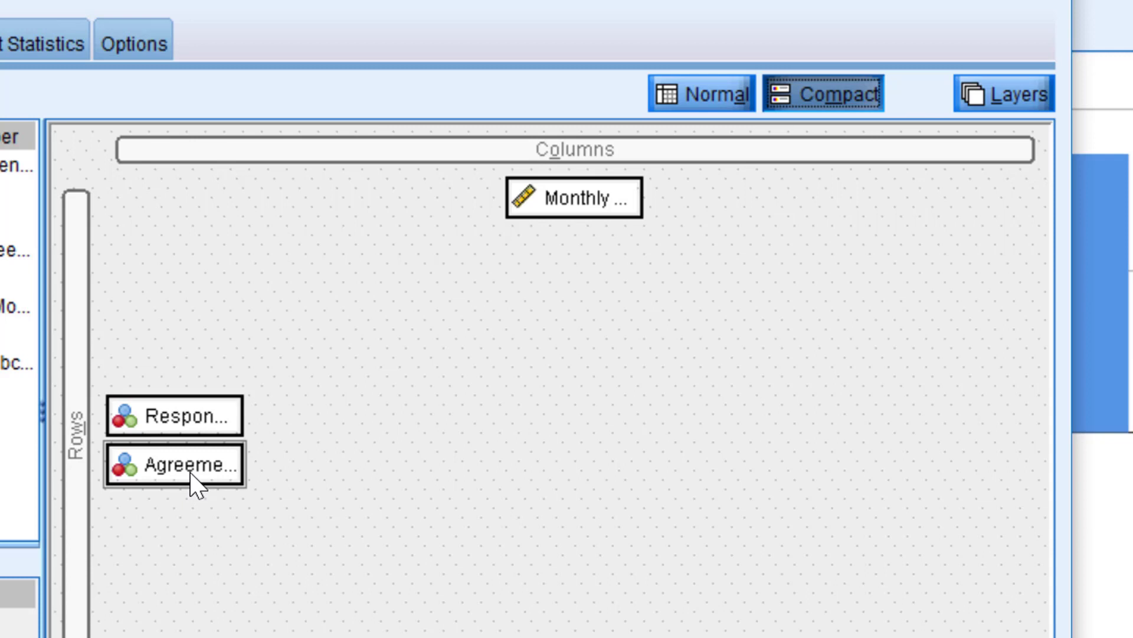
mouse_move(191, 474)
mouse_down()
mouse_move(273, 470)
mouse_move(281, 455)
mouse_move(227, 437)
mouse_up()
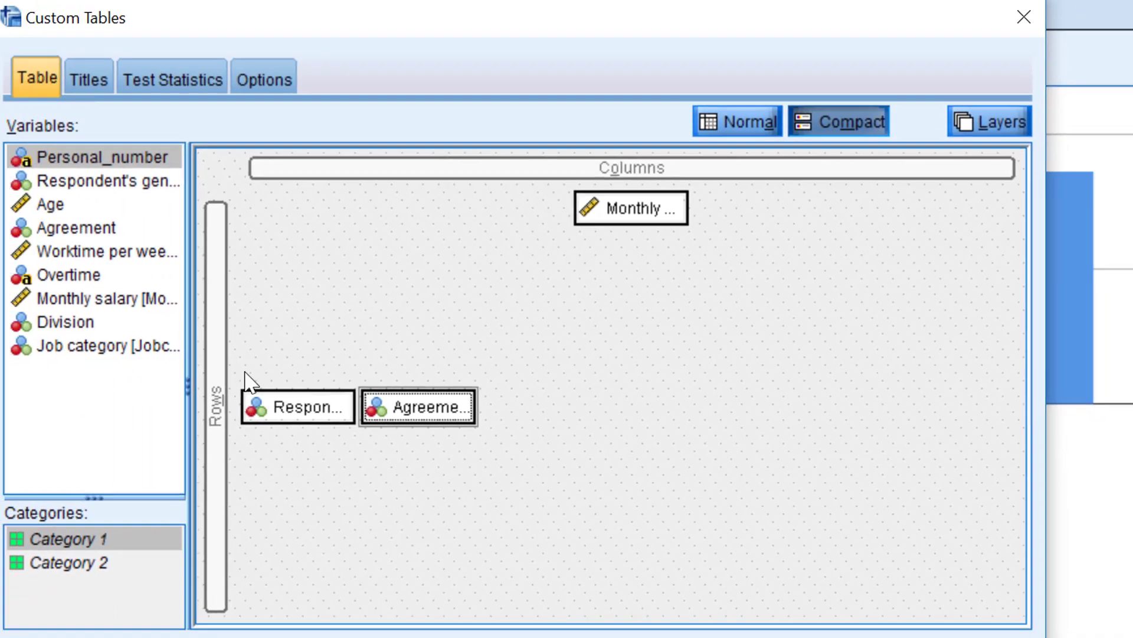
drag(71, 205, 696, 217)
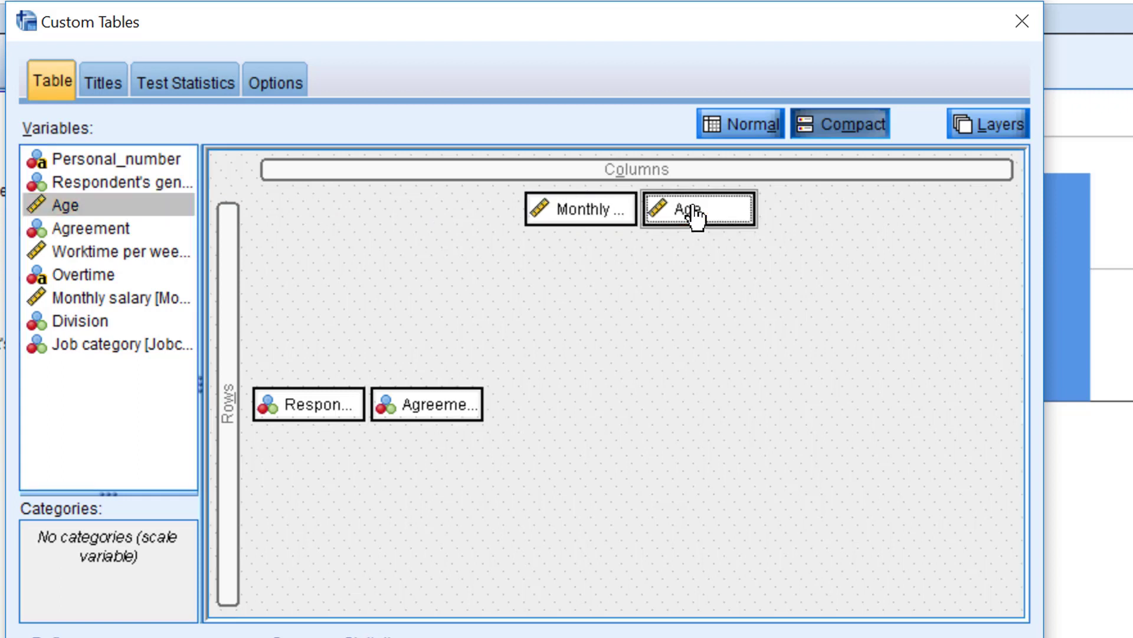
click(741, 124)
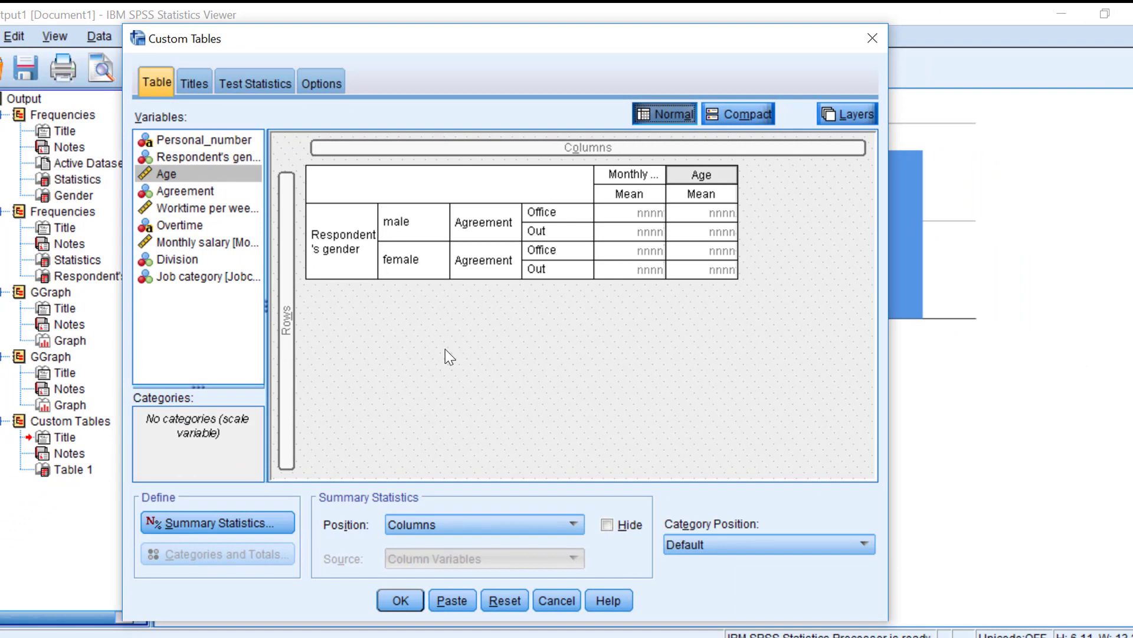
Step: Review the Age column's summary statistics and the compact layout, and generate the nested custom table
click(222, 525)
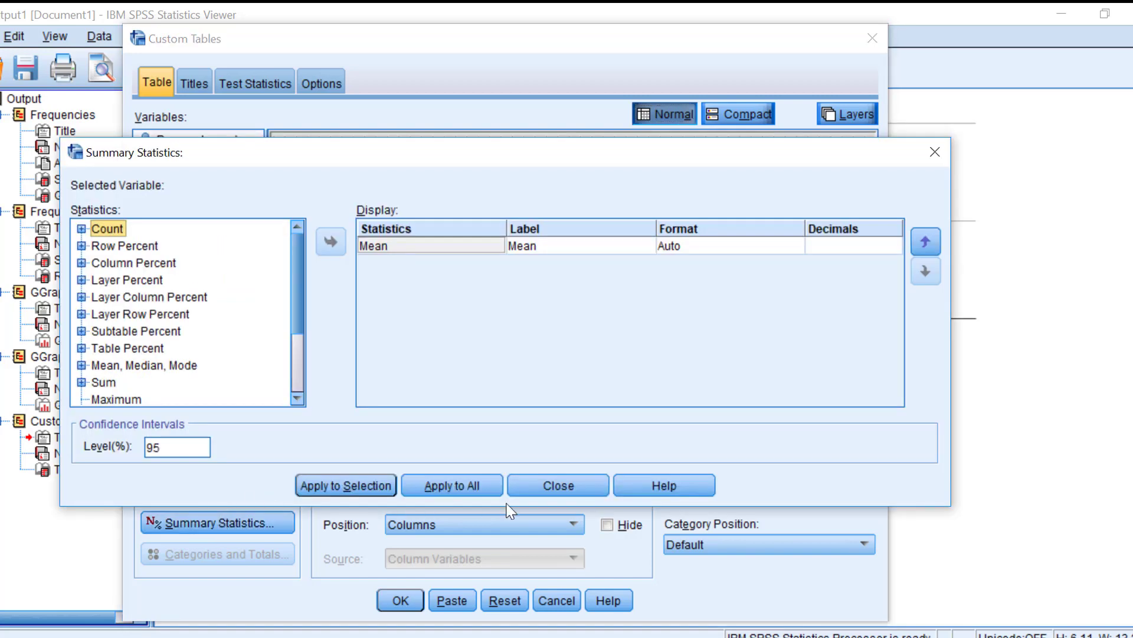
click(554, 487)
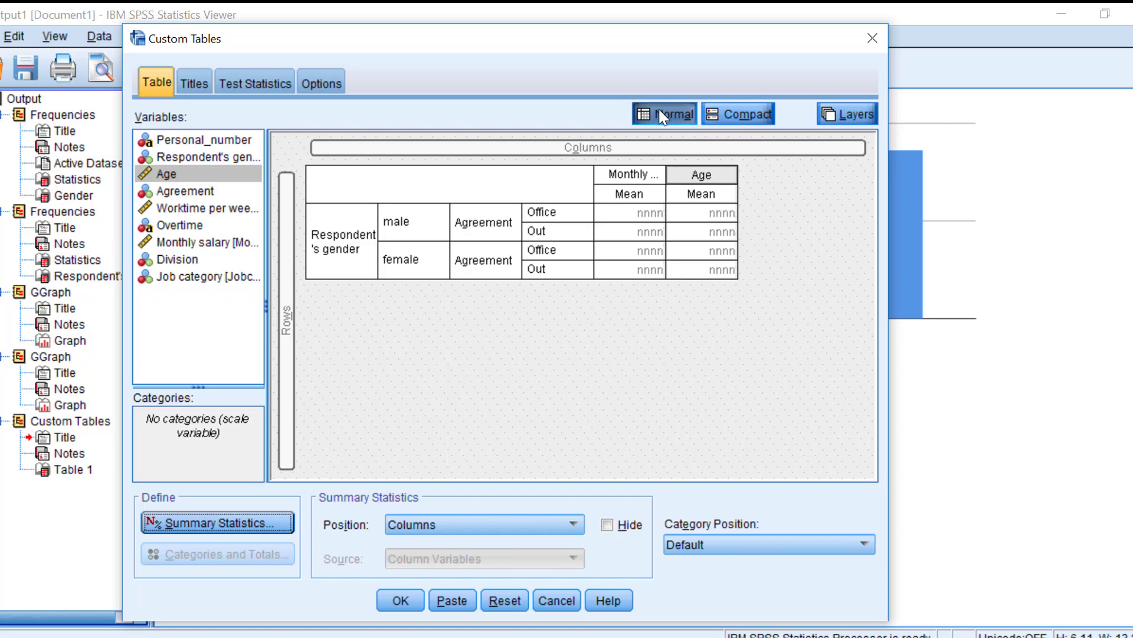
click(736, 113)
click(679, 123)
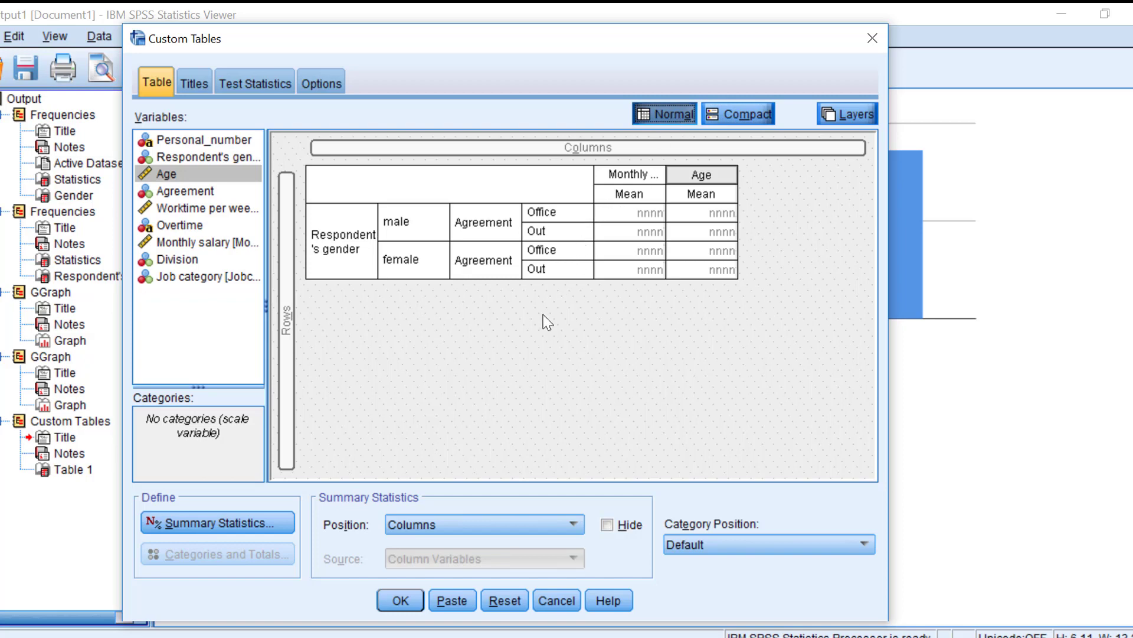
click(401, 600)
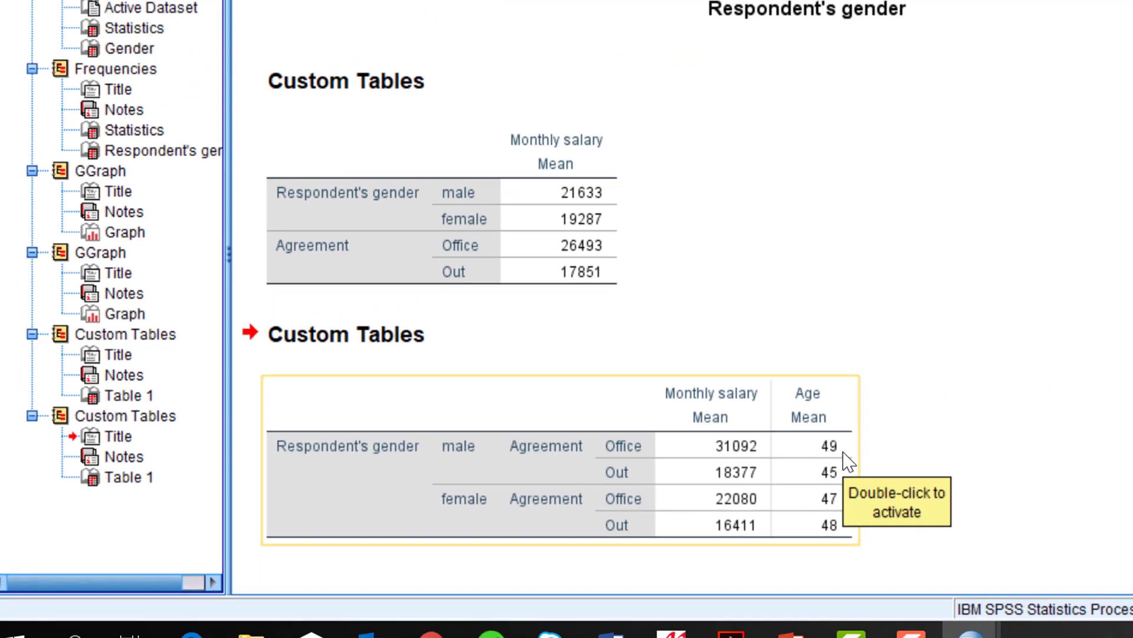
Step: Switch to the Data Editor and examine the age class values in the ageclasses variable
click(637, 31)
click(682, 171)
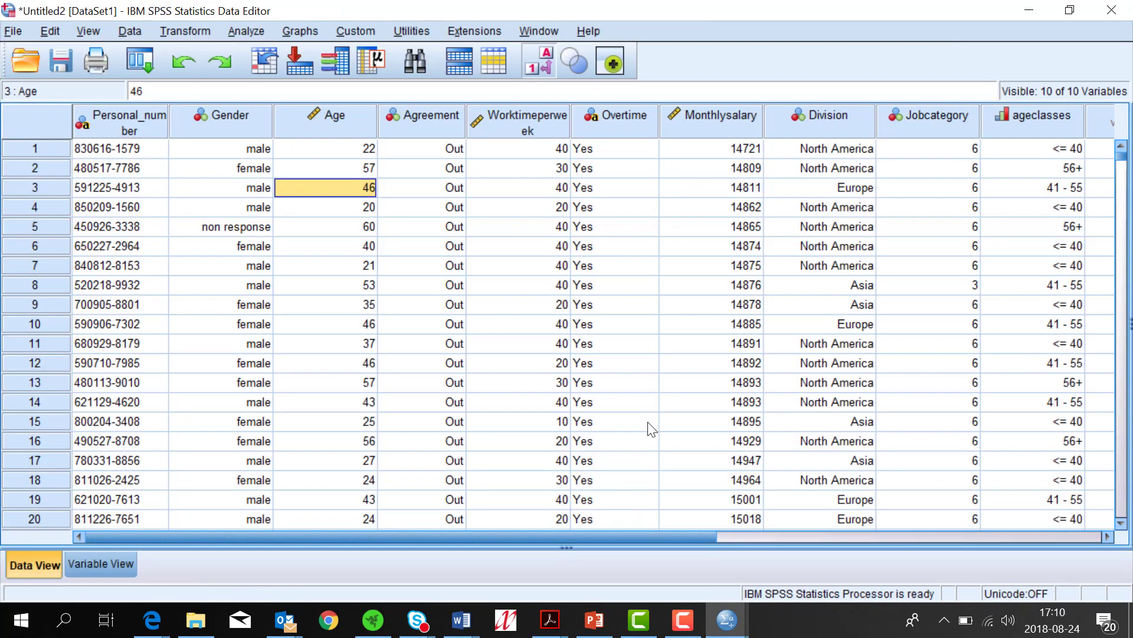
drag(669, 532, 742, 533)
click(742, 533)
click(745, 148)
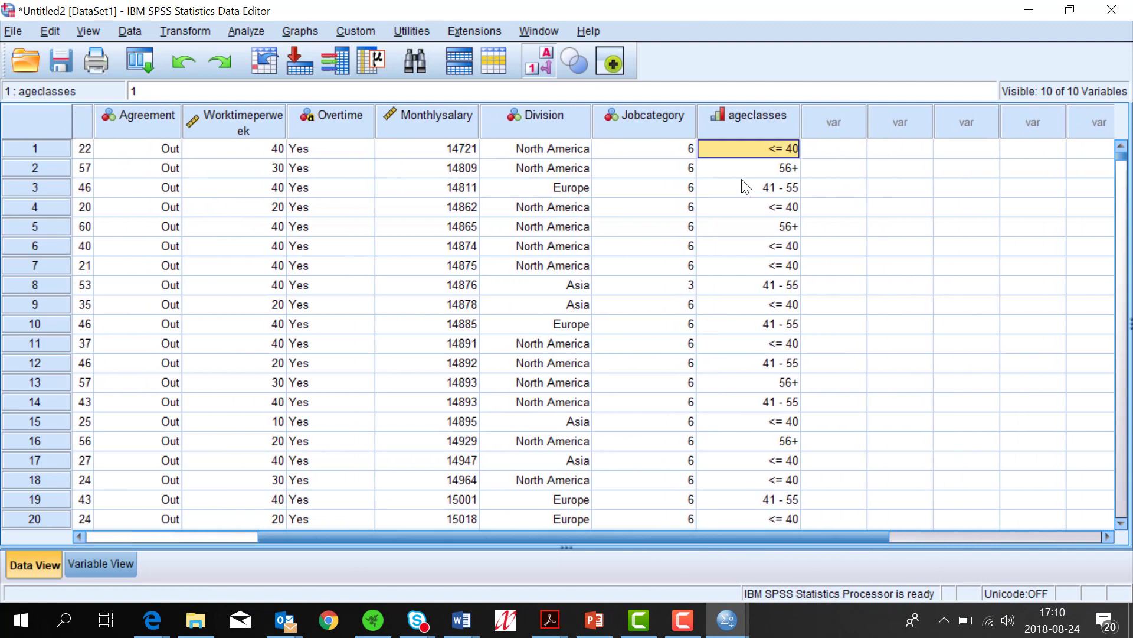
click(743, 186)
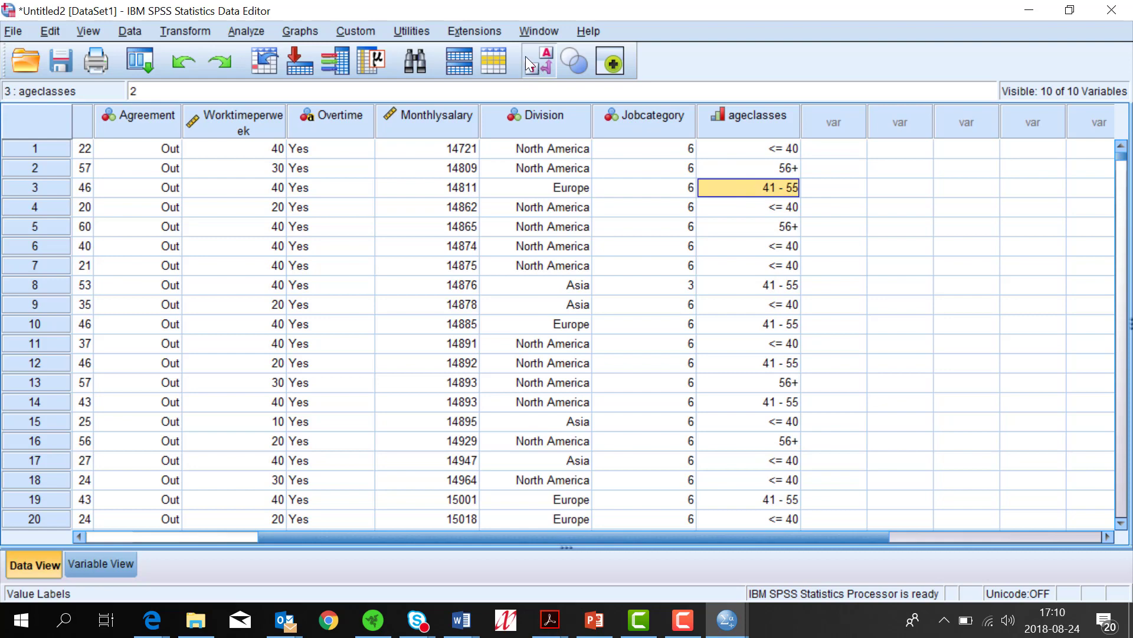
key(Down)
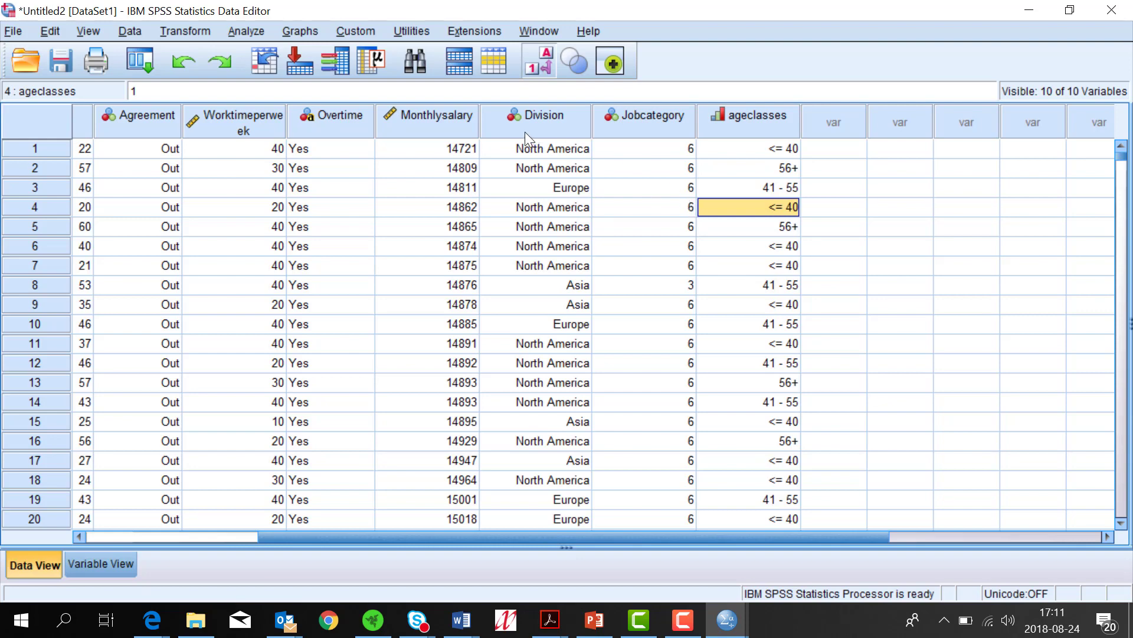
Step: Reopen the custom table setup in compact view and remove Age from the columns
click(138, 65)
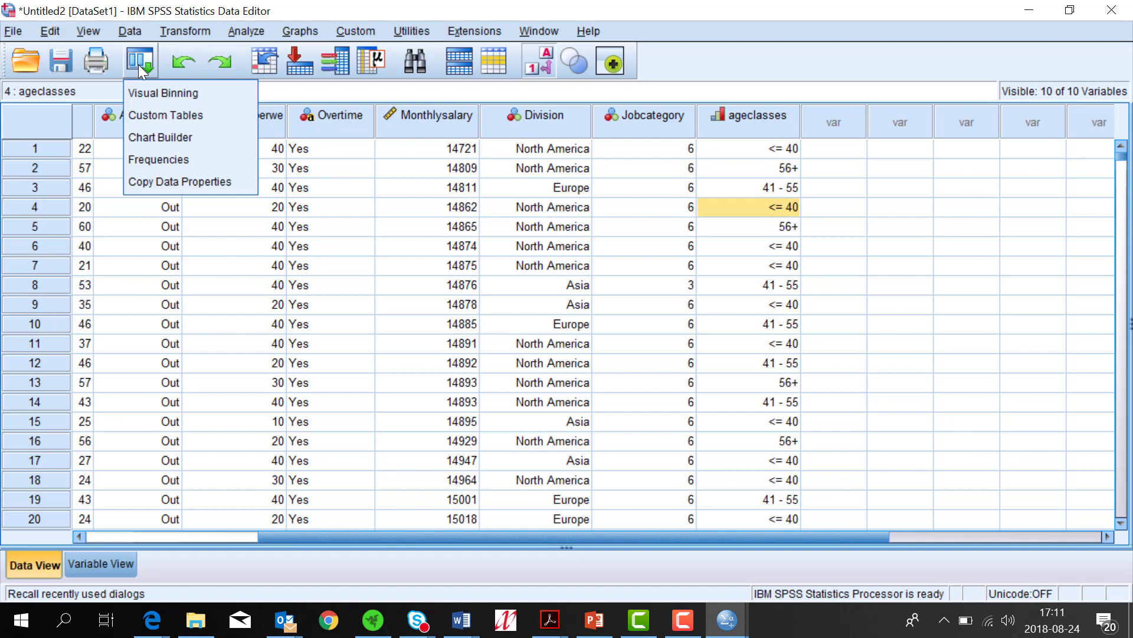
click(171, 118)
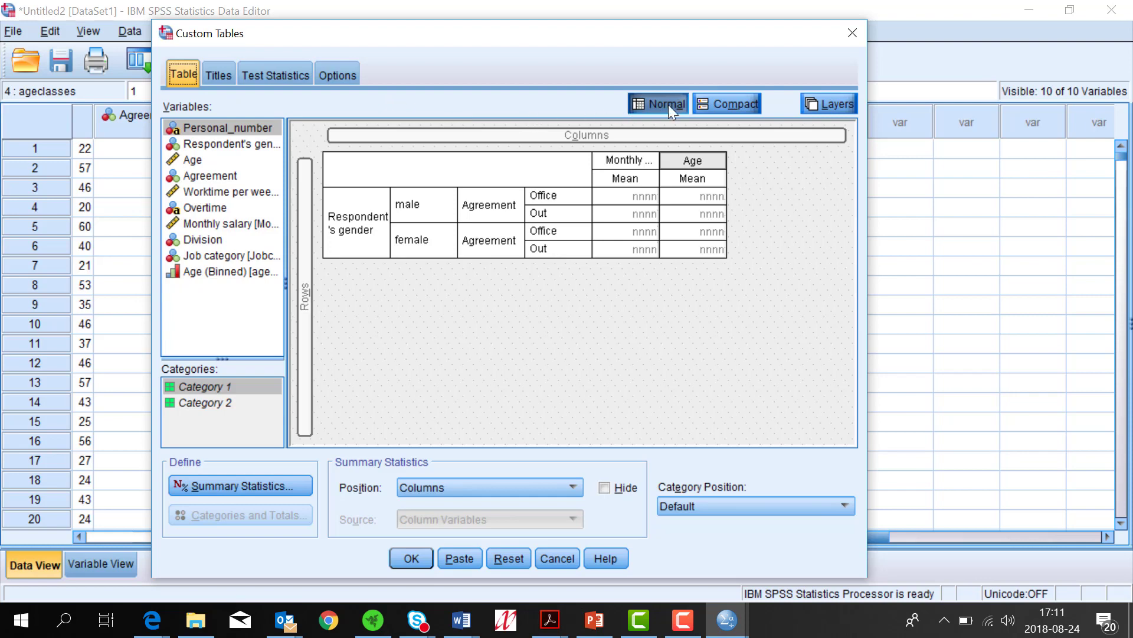
click(716, 102)
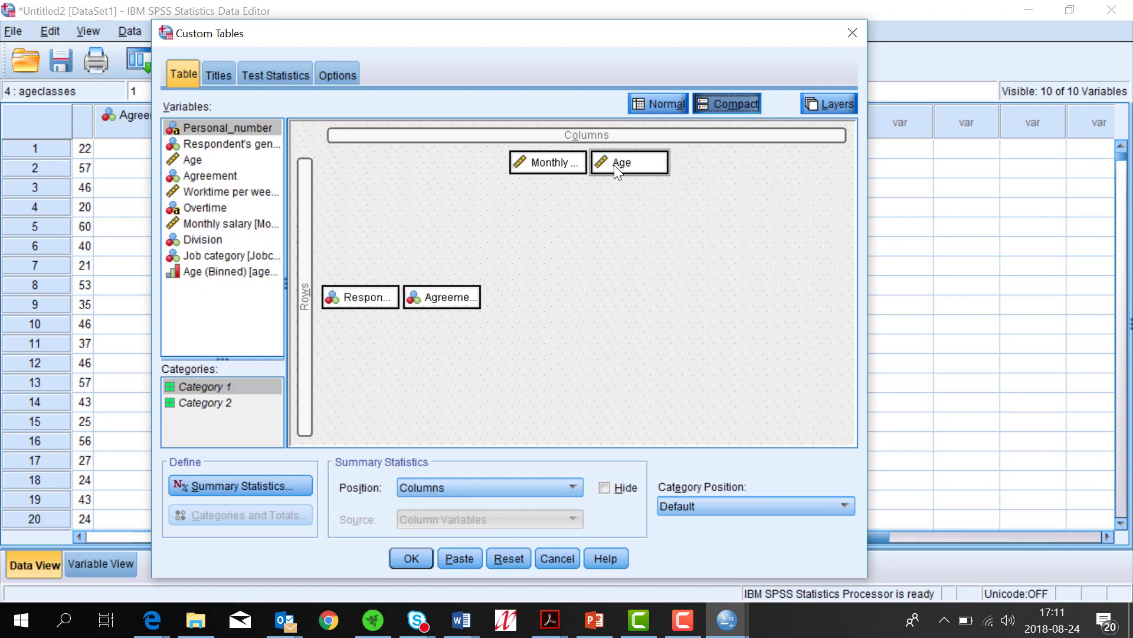
drag(622, 164, 278, 223)
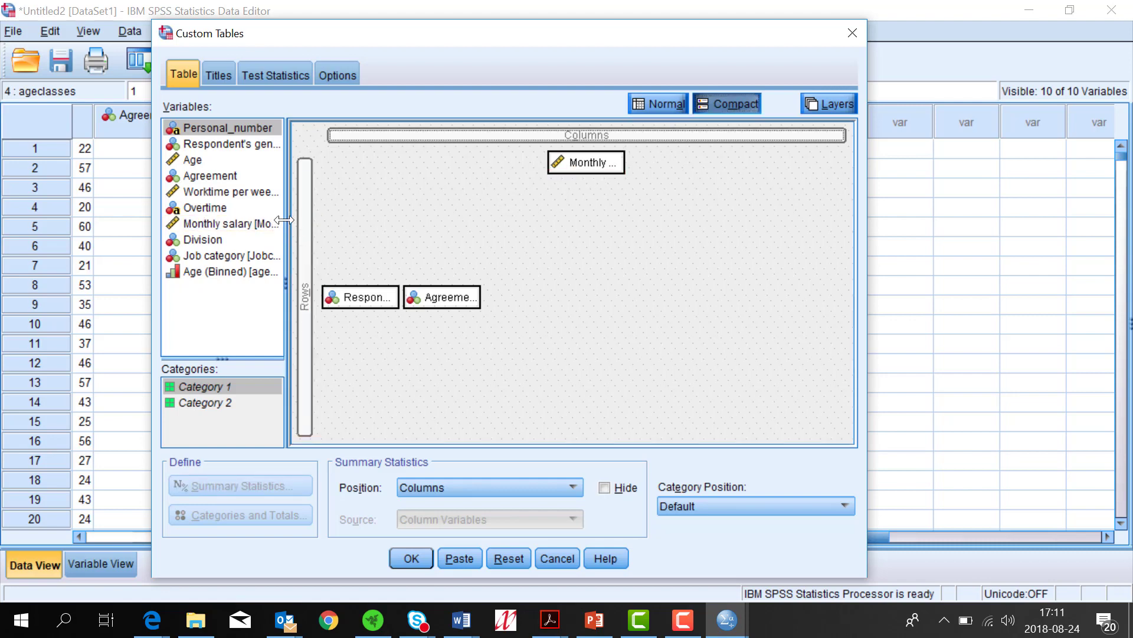
Step: Insert Age (Binned) between Respondent's gender and Agreement in the row nesting, and generate the table
click(215, 271)
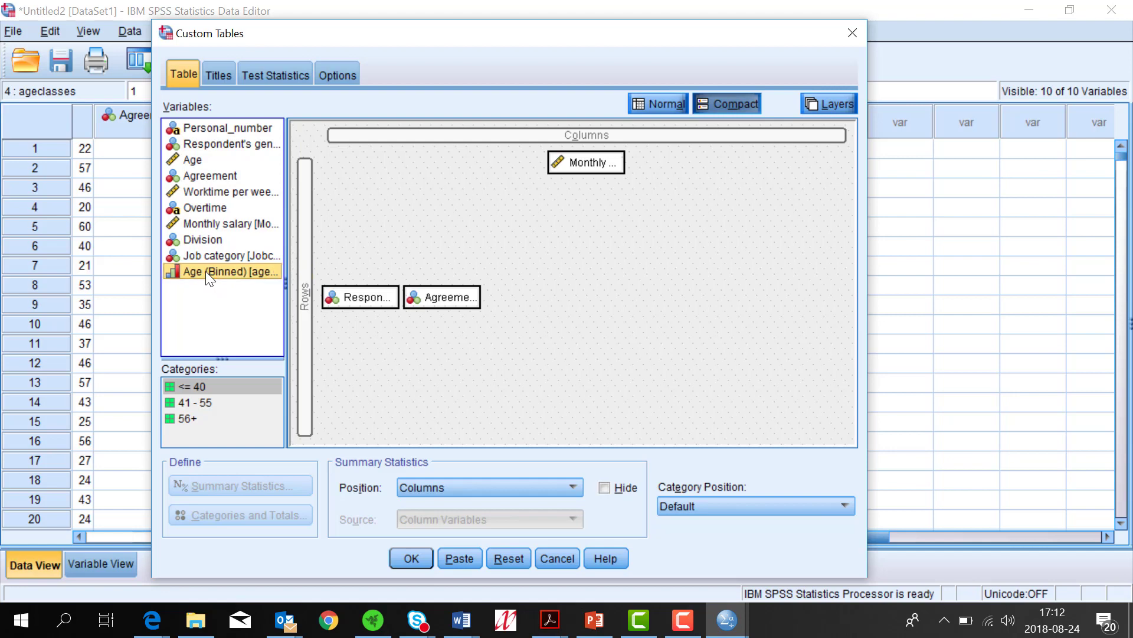
drag(205, 271, 396, 307)
drag(396, 307, 395, 305)
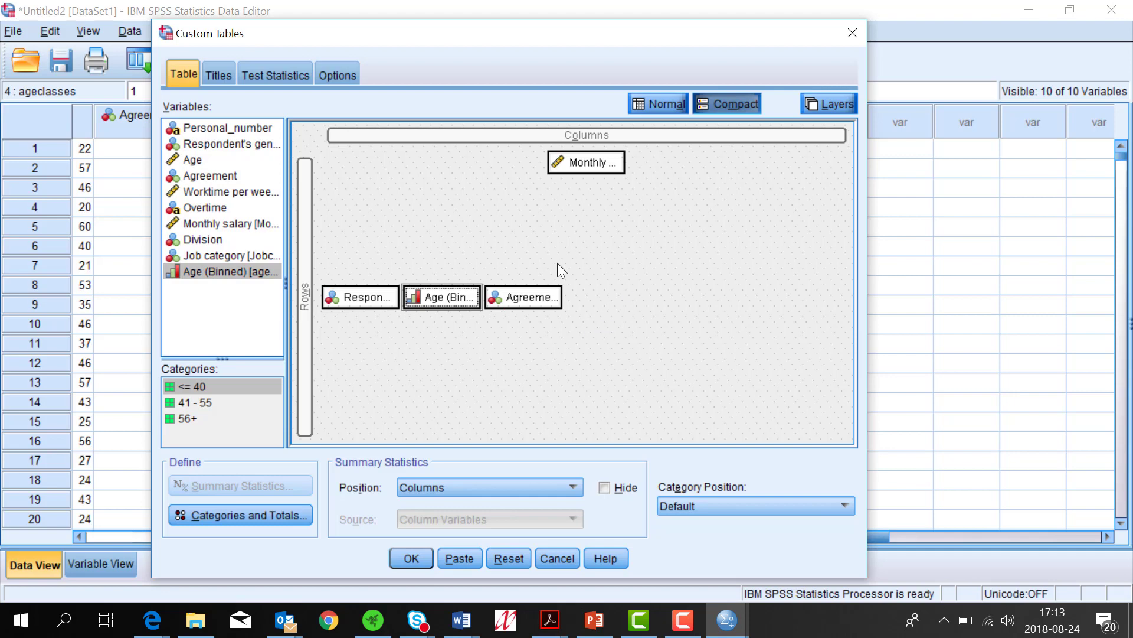
click(417, 556)
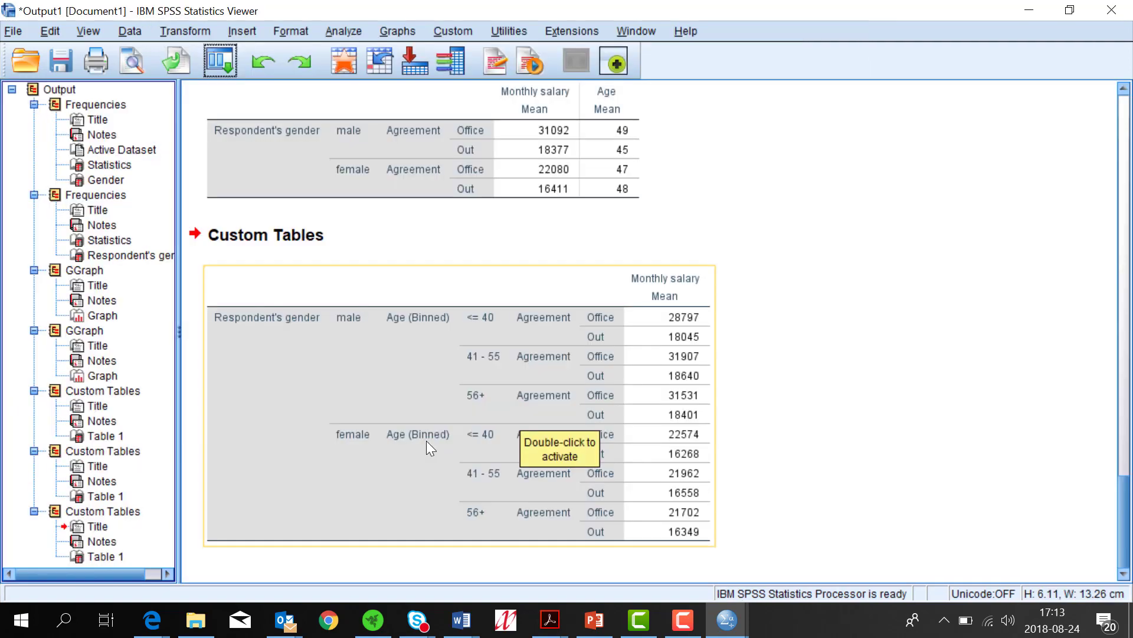